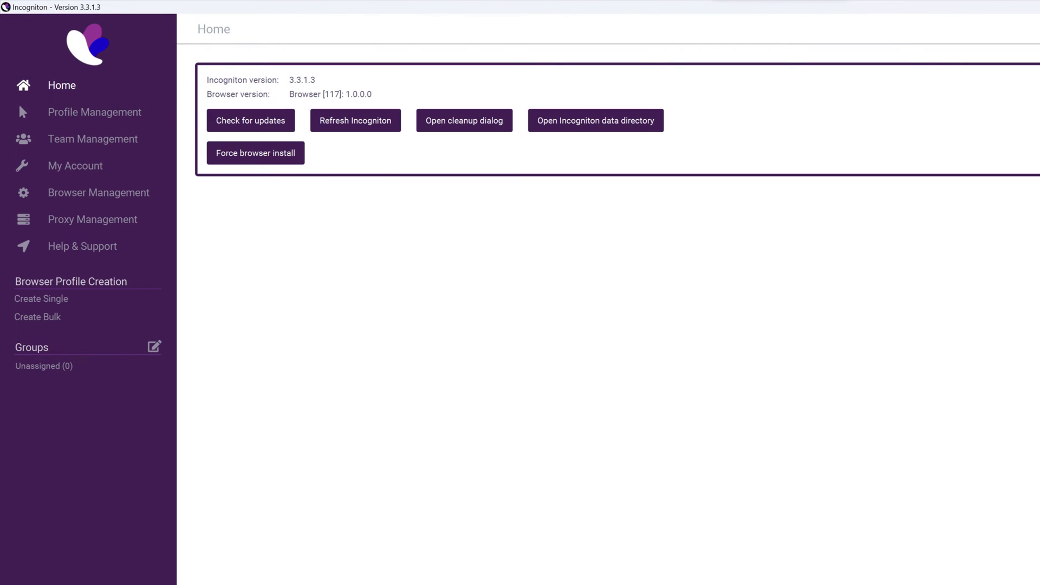
Go to Profile Management to see the list of browser profiles.
left_click(16, 75)
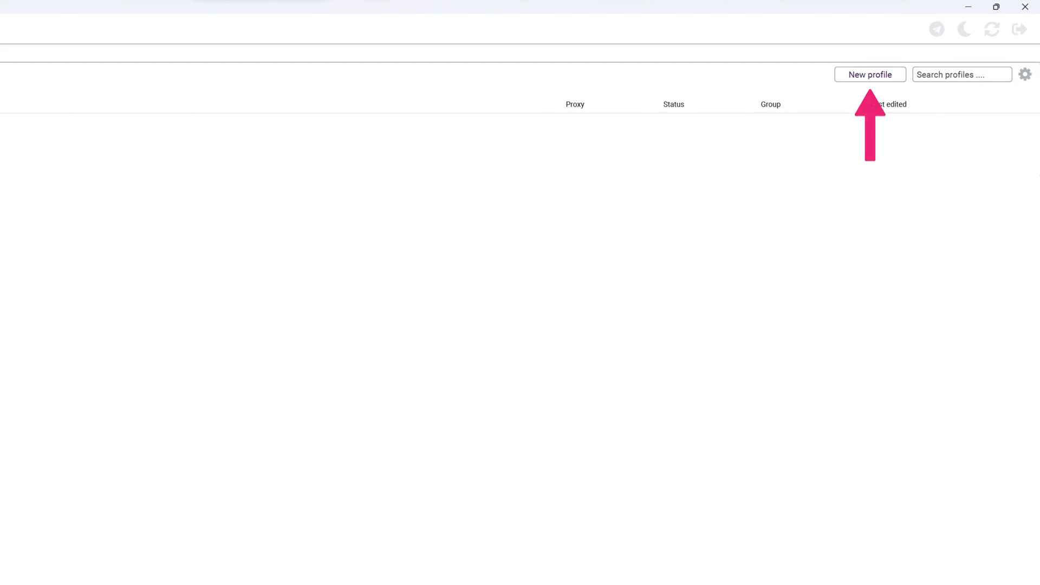
Start a new profile named MyNewProfile, leaving Windows selected as its operating system.
left_click(869, 74)
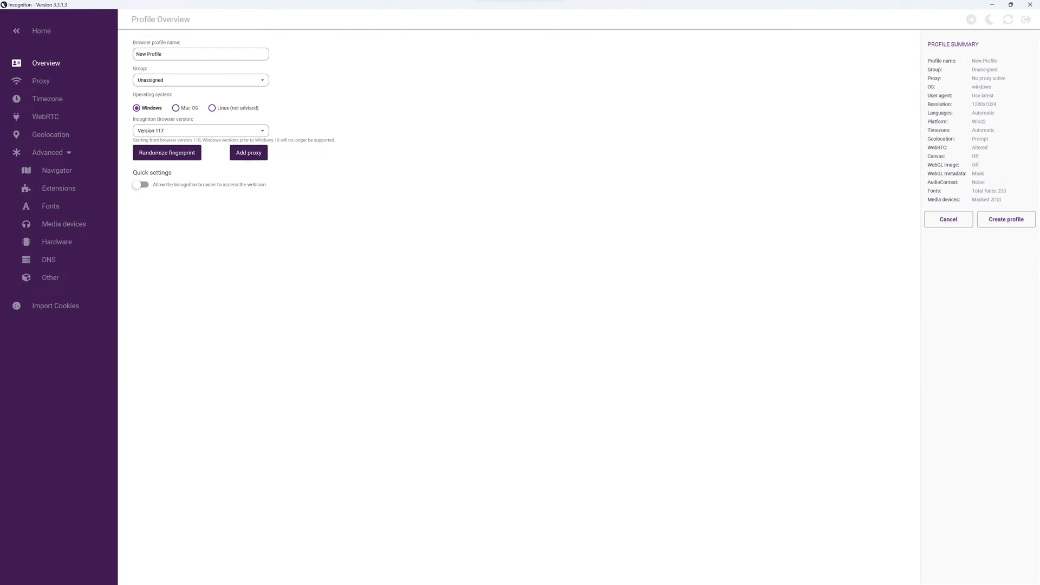
type("MyNewProfile")
key("Tab")
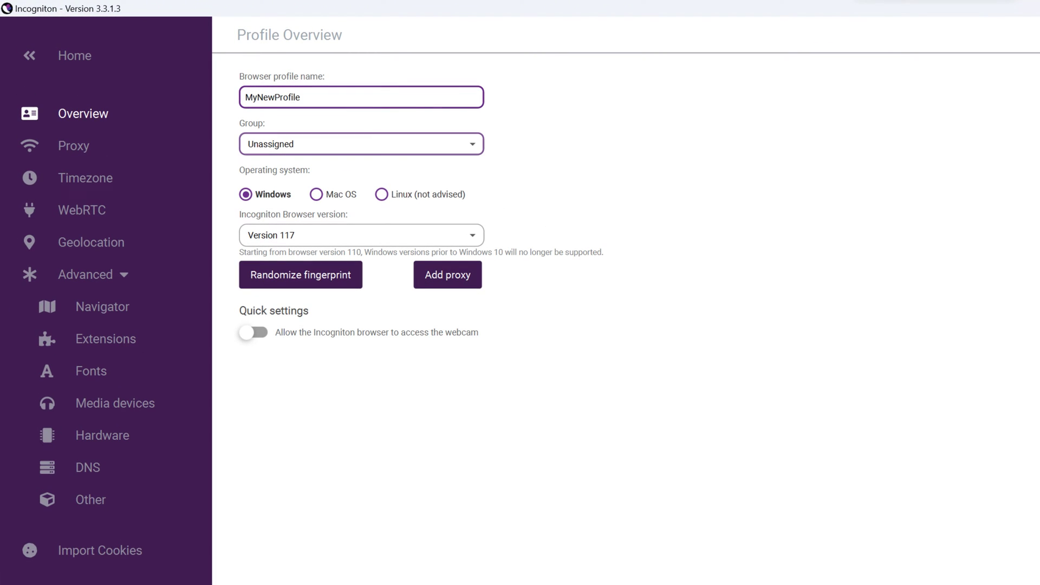
key("Tab")
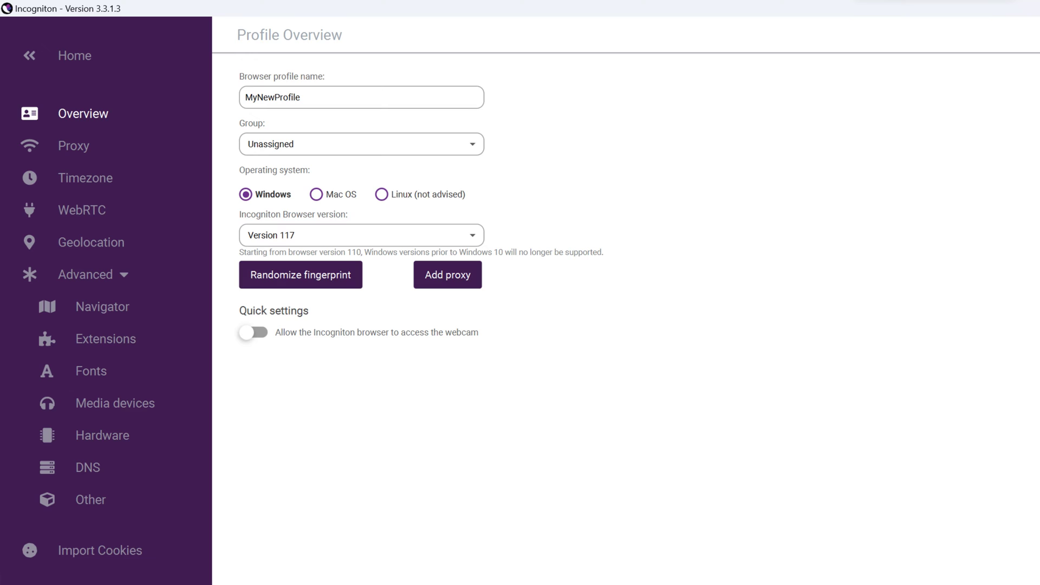
key("Right")
key("Right")
key("Right")
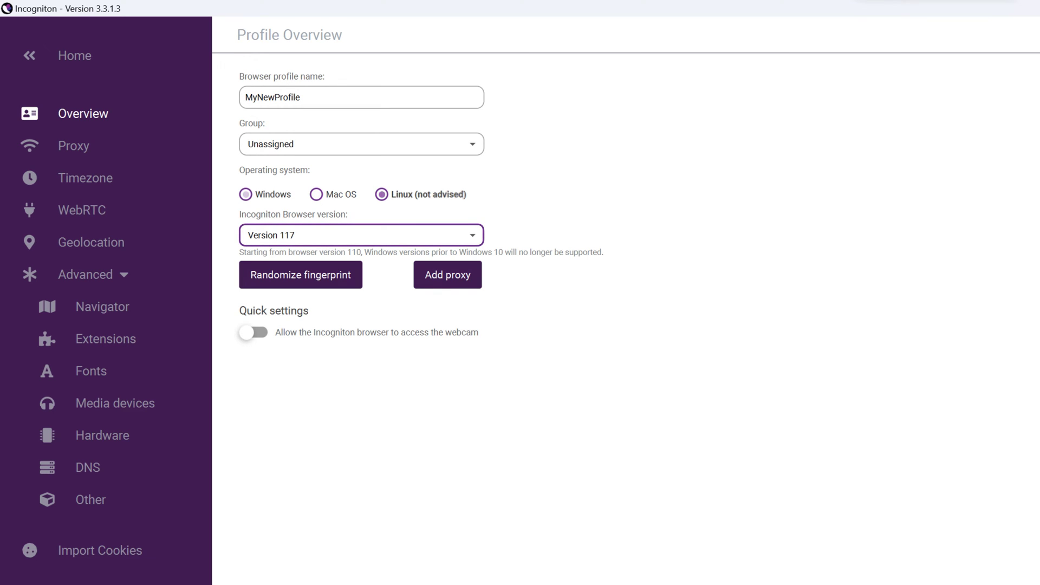
key("Tab")
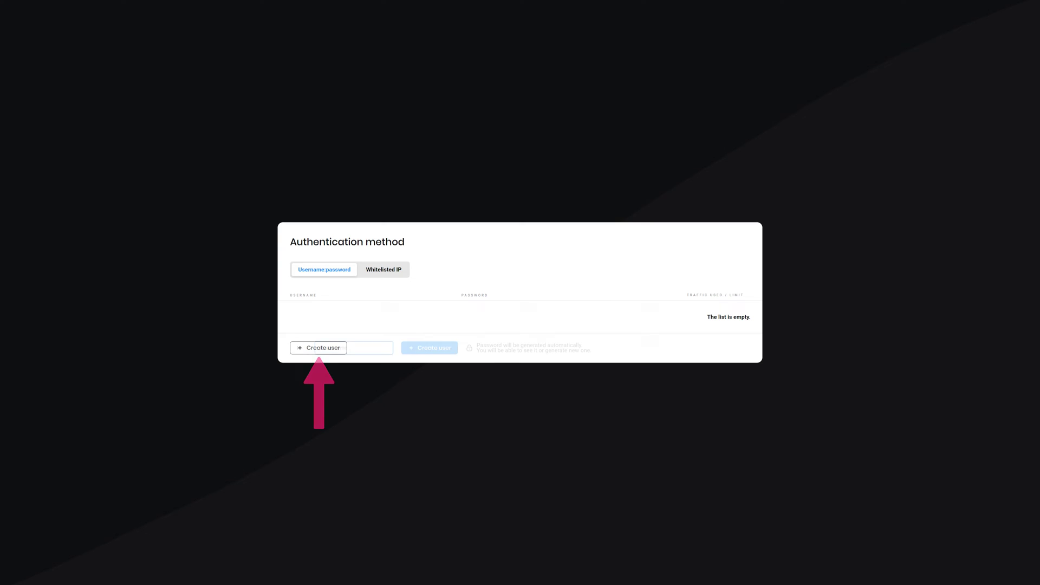
type("IncognitonTutorial")
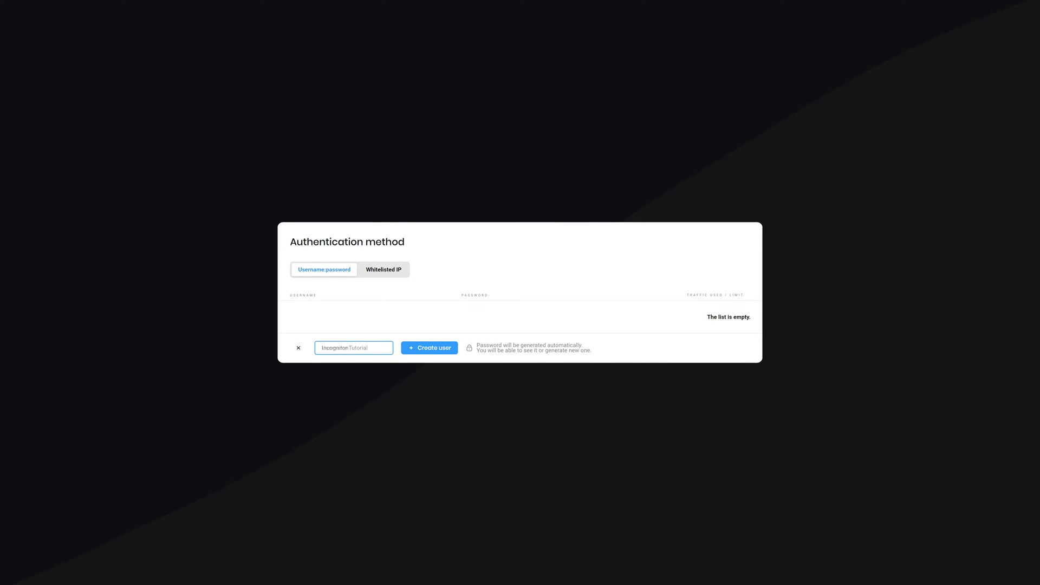
Confirm IncognitonTutorial as the new Smartproxy user with an auto-generated password.
key("Return")
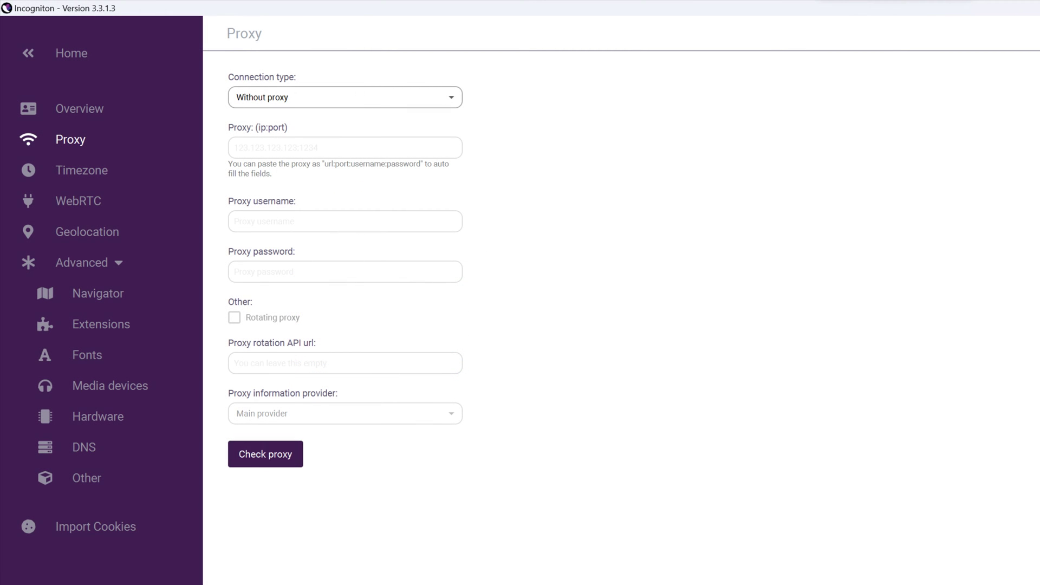
Set an HTTP proxy at gate.smartproxy.com:10000 with IncognitonTutorial credentials and test the connection.
left_click(344, 97)
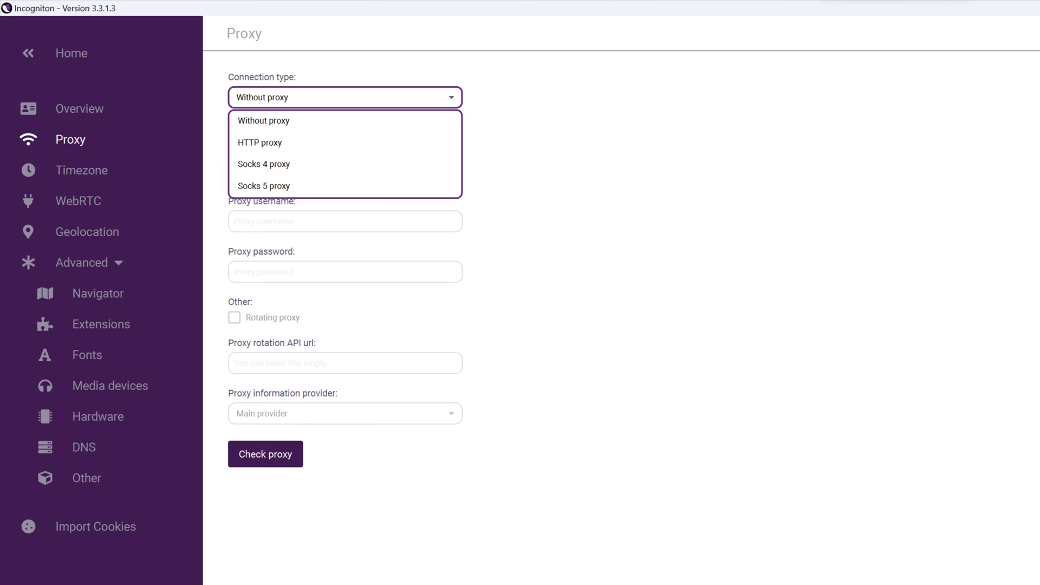
left_click(260, 142)
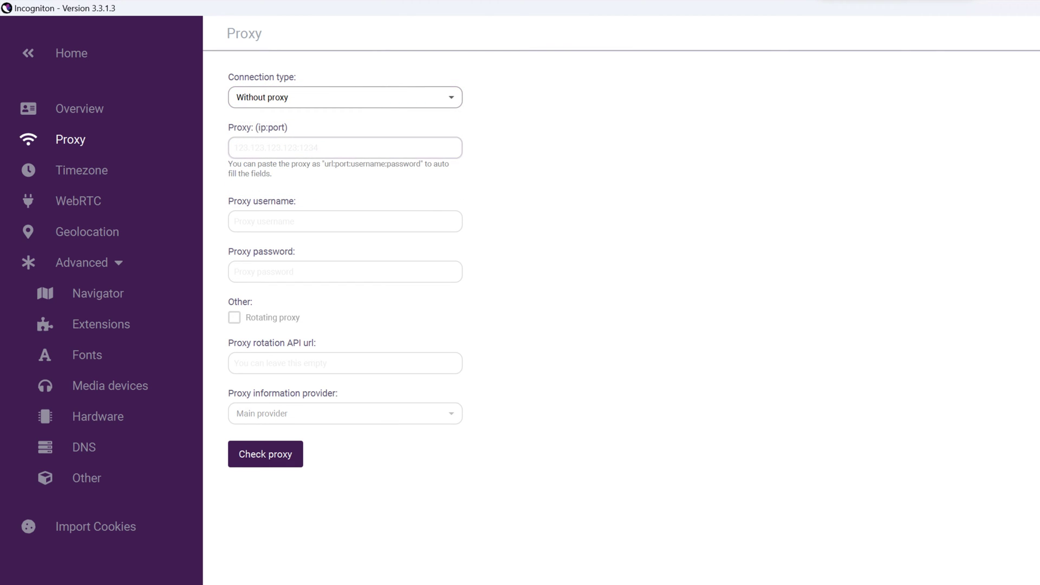
key("Tab")
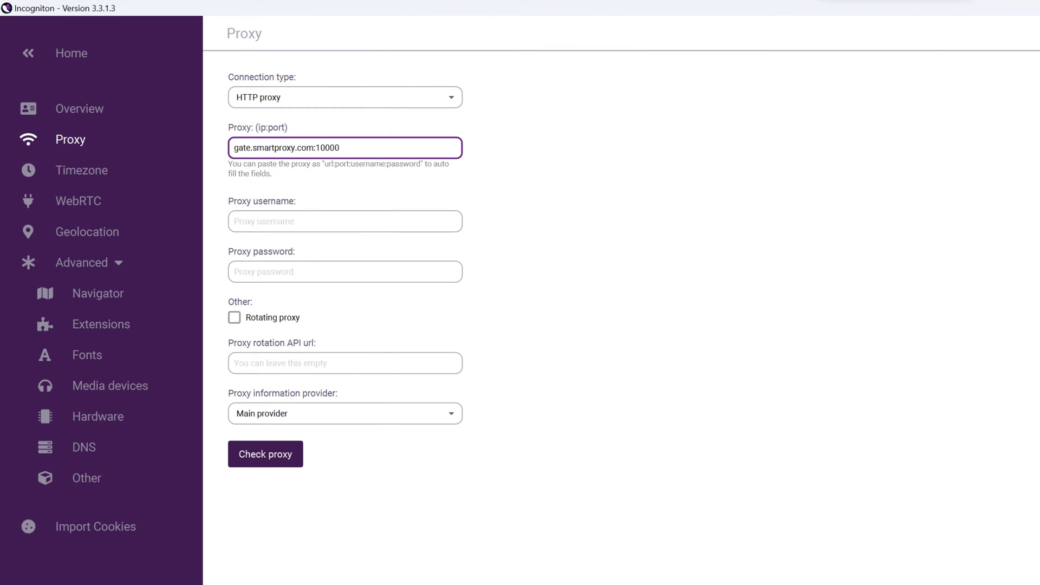
key("Tab")
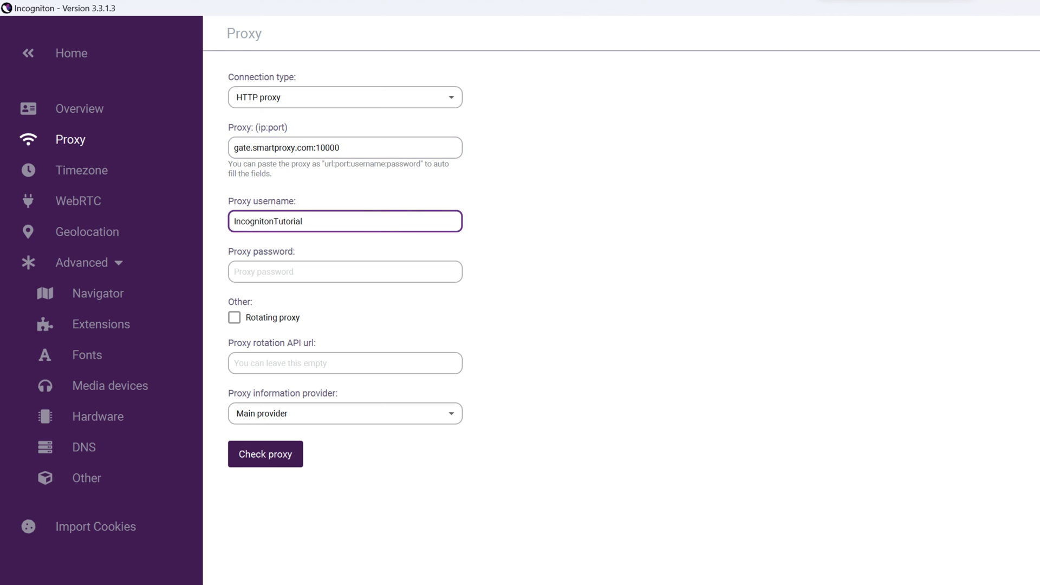
key("Tab")
left_click(265, 453)
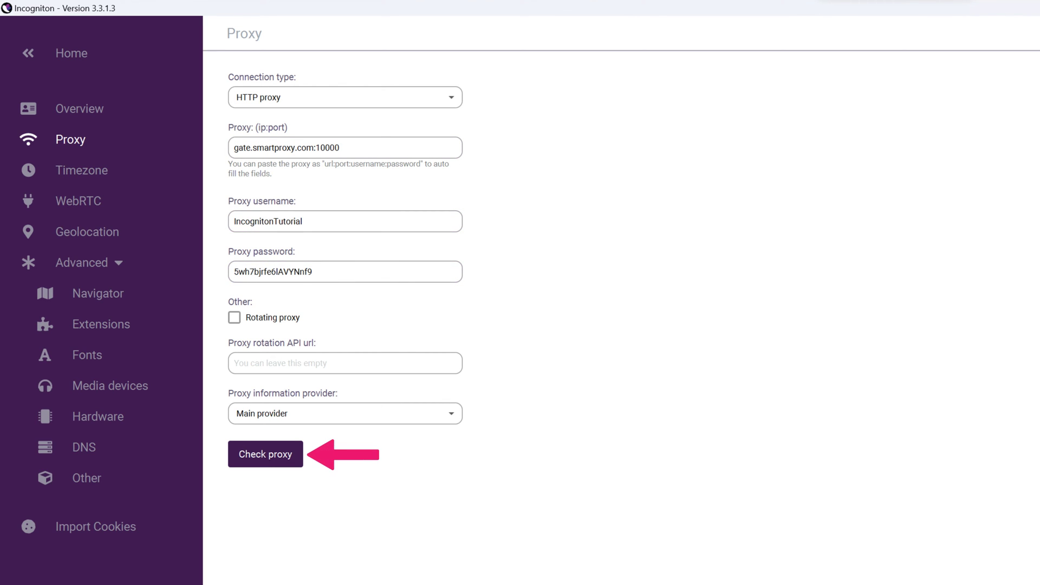